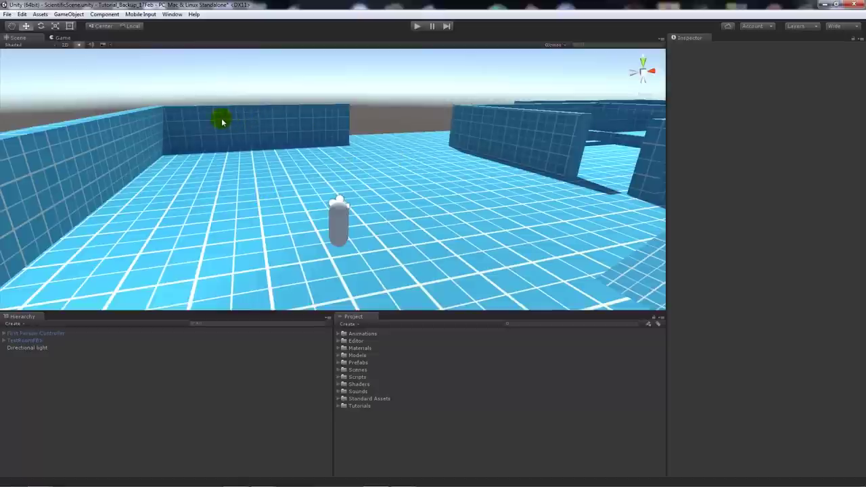
# - Open the GameObject menu in the menu bar
pyautogui.click(83, 15)
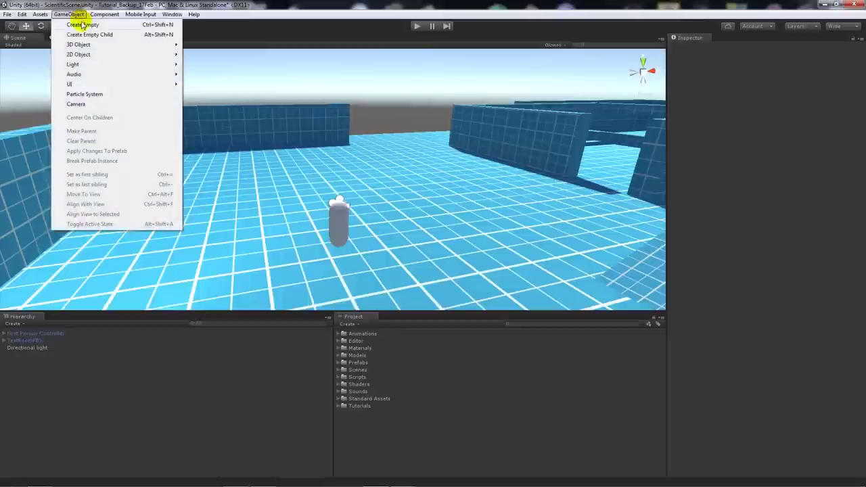
# - Create an empty GameObject and view the scene from higher up
pyautogui.click(82, 24)
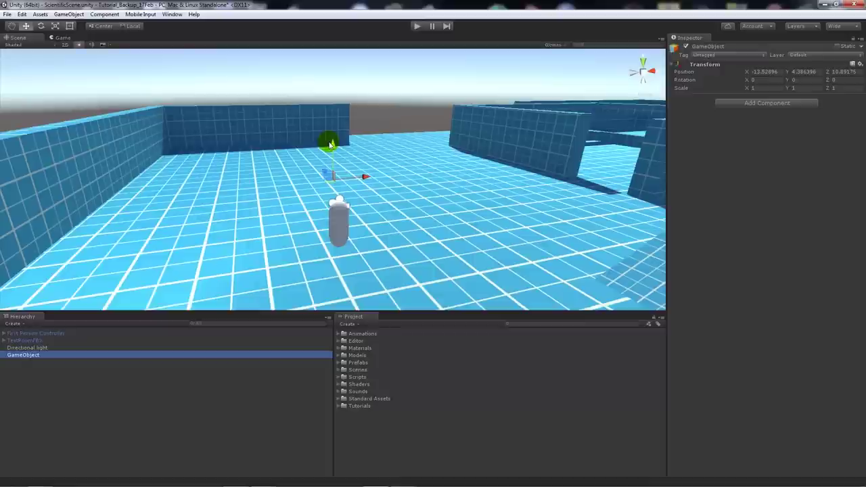
pyautogui.keyDown('alt'); pyautogui.moveTo(339, 167); pyautogui.dragTo(391, 123); pyautogui.keyUp('alt')
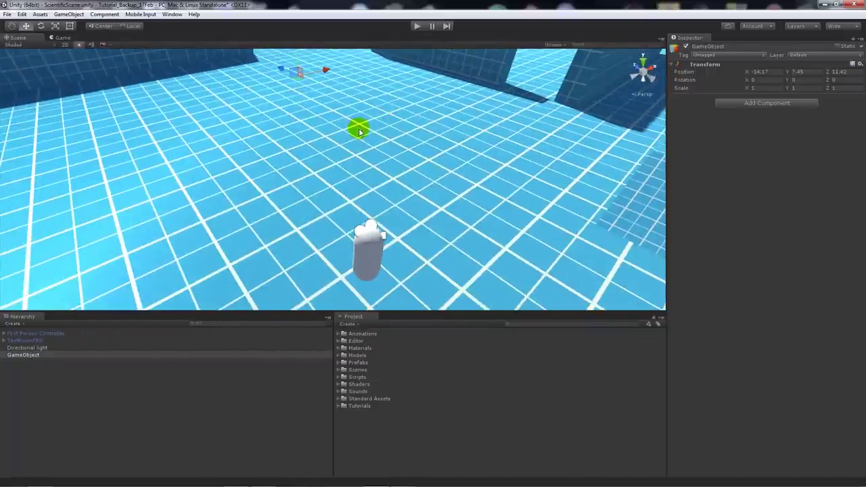
# - Add a Cloth component to the empty GameObject by searching 'cloth' in Add Component
pyautogui.click(767, 104)
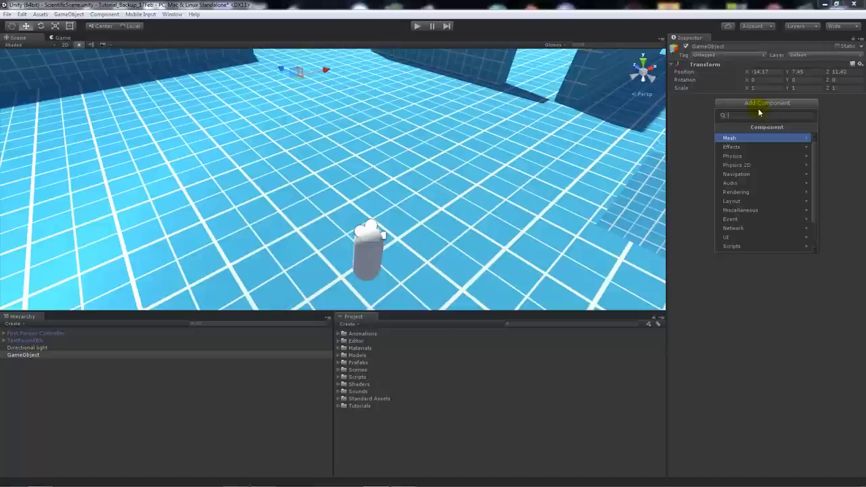
pyautogui.write('cloth')
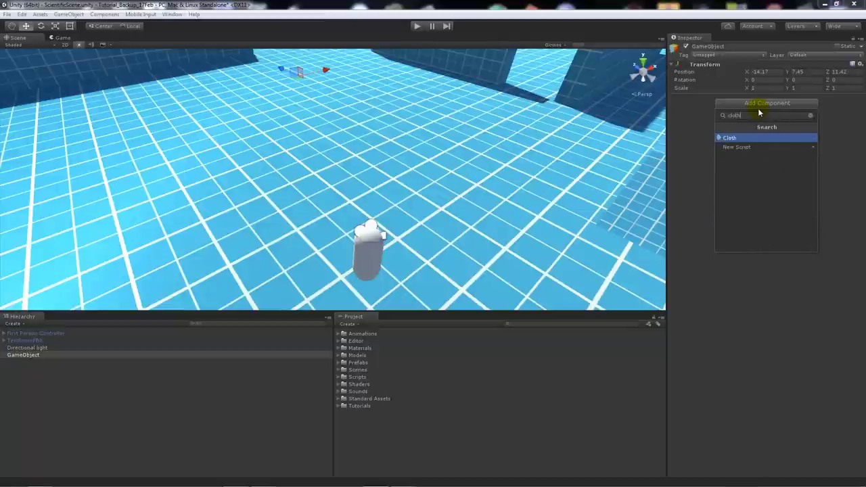
pyautogui.click(739, 139)
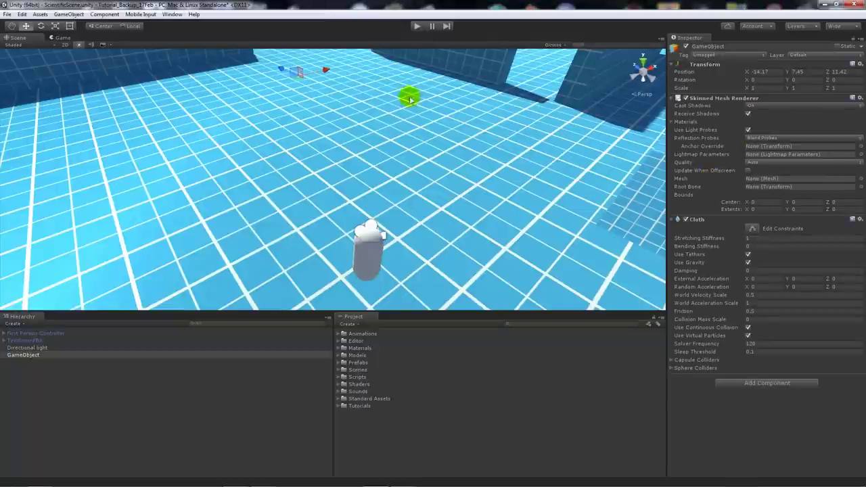
pyautogui.click(104, 14)
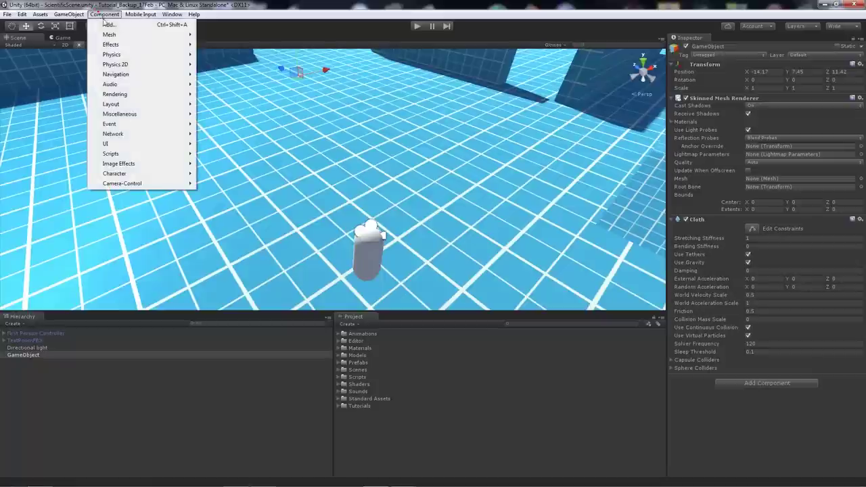
pyautogui.moveTo(113, 54)
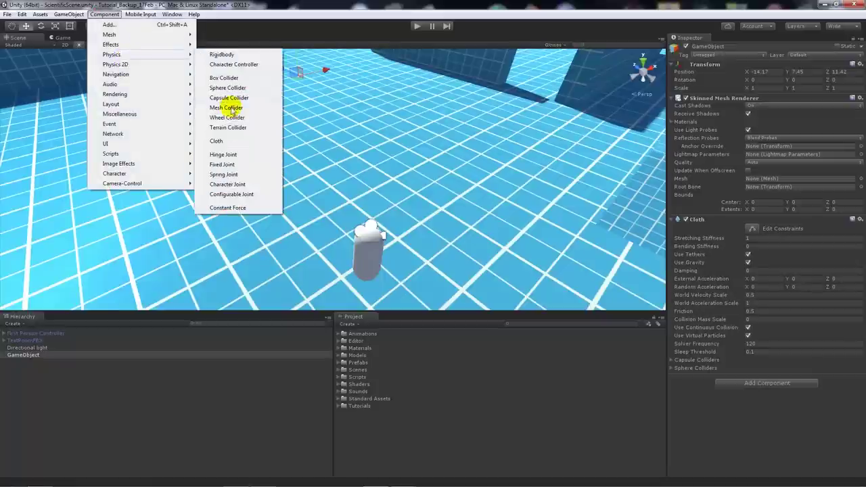
pyautogui.click(348, 7)
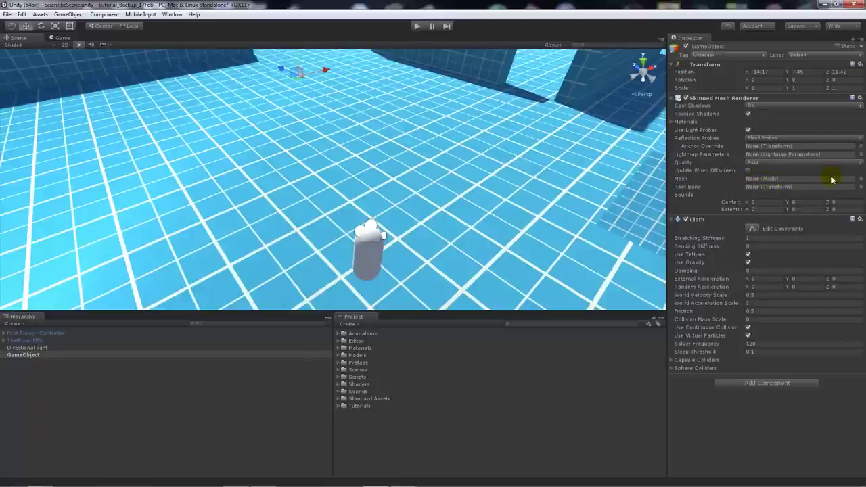
# - Set the Skinned Mesh Renderer's Mesh to Plane, producing a magenta cloth plane
pyautogui.click(861, 179)
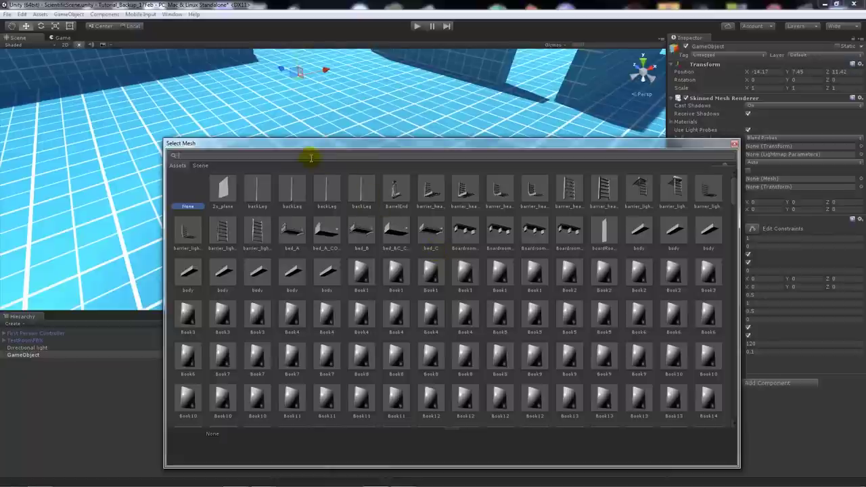
pyautogui.write('plane')
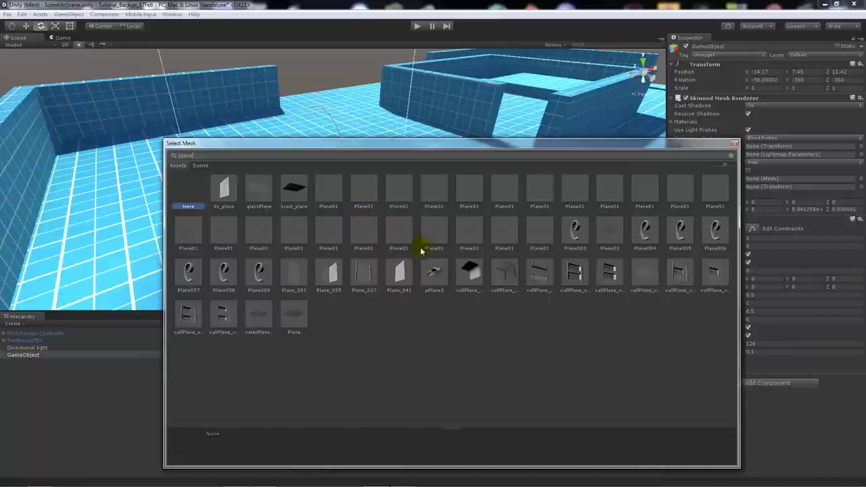
pyautogui.doubleClick(298, 315)
pyautogui.moveTo(325, 147)
pyautogui.mouseDown()
pyautogui.moveTo(314, 149)
pyautogui.moveTo(331, 173)
pyautogui.moveTo(374, 297)
pyautogui.mouseUp()
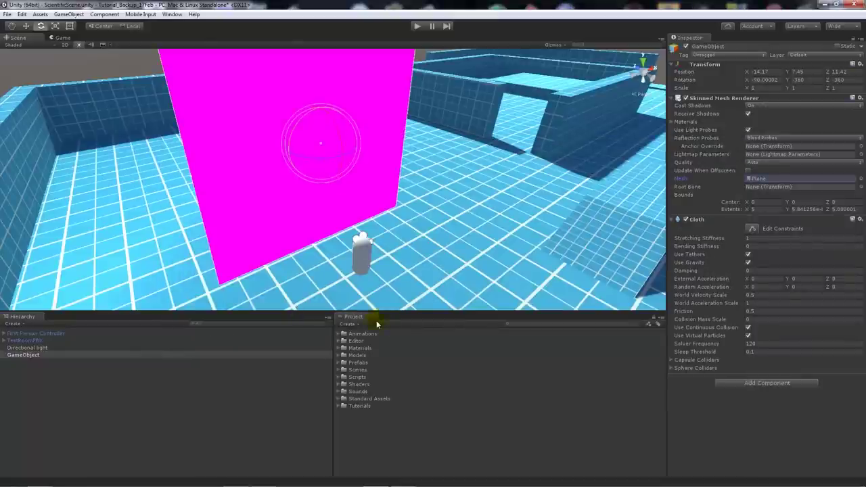
# - Apply the 01 - Default material to the plane and set its Main Color to white
pyautogui.click(340, 349)
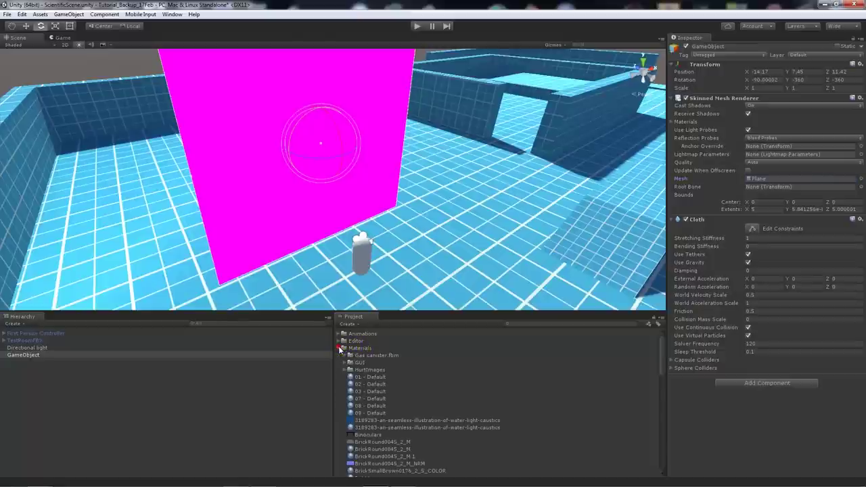
pyautogui.moveTo(365, 382); pyautogui.dragTo(325, 193)
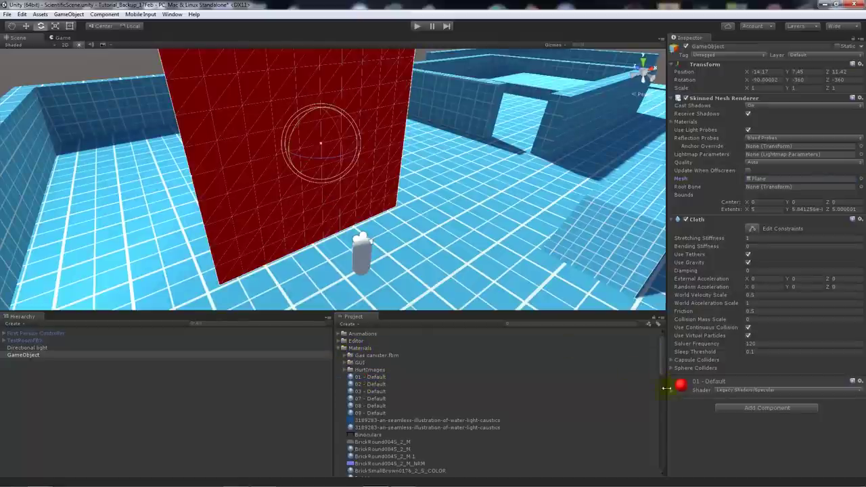
pyautogui.click(530, 379)
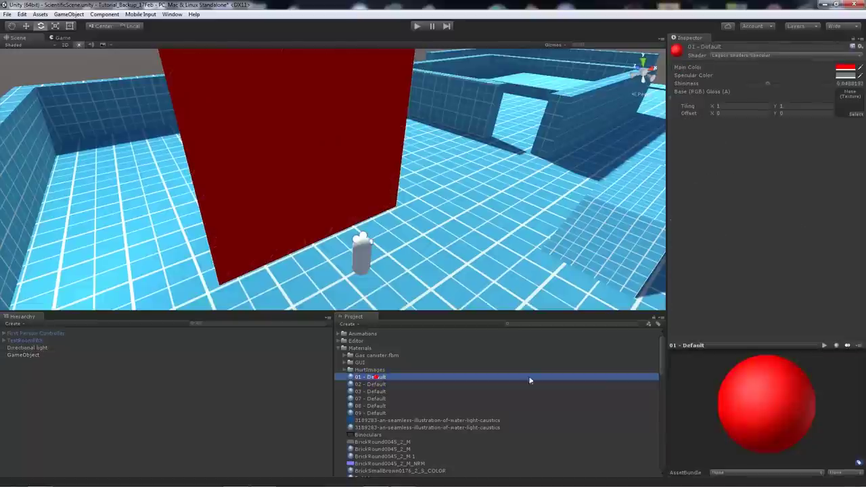
pyautogui.click(845, 69)
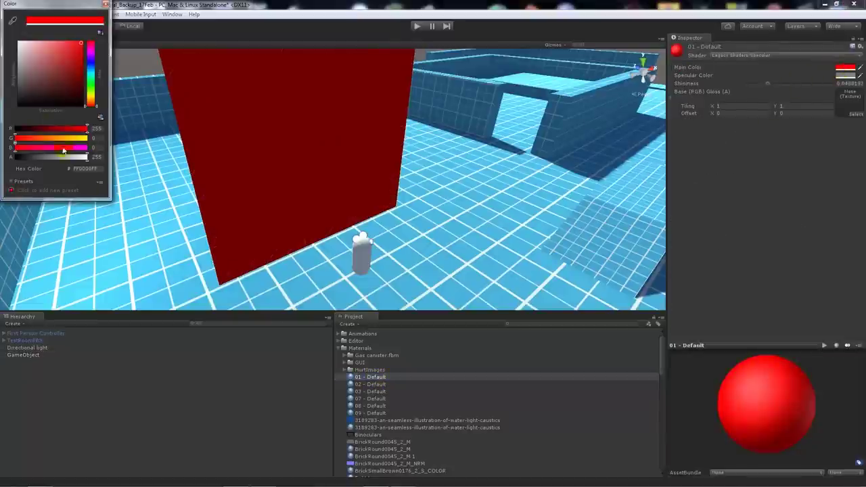
pyautogui.moveTo(60, 71); pyautogui.dragTo(19, 43)
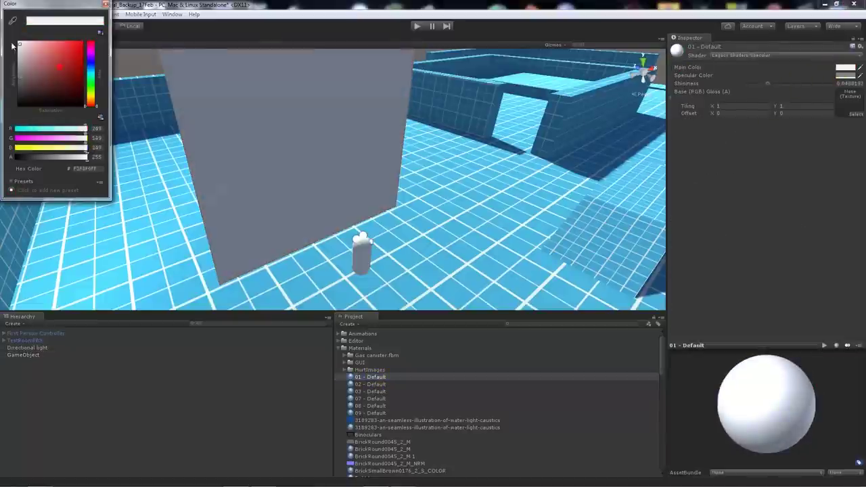
pyautogui.click(102, 8)
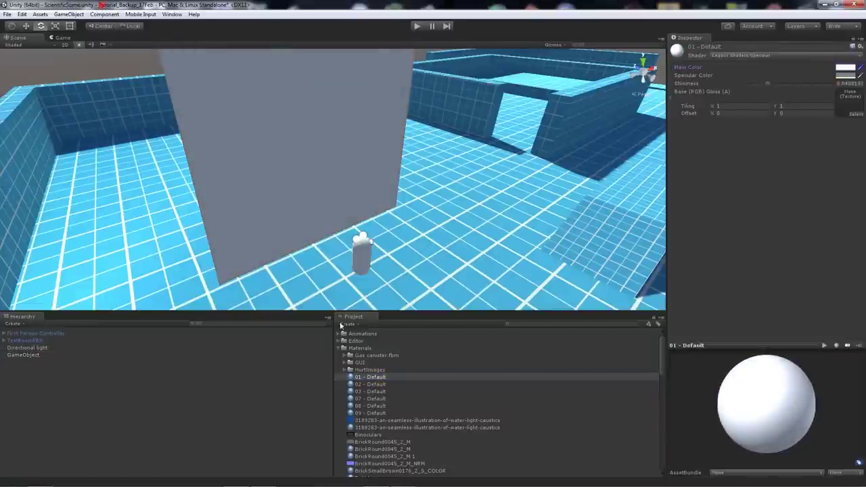
# - Collapse Materials, reselect the cloth plane and enter cloth constraint editing
pyautogui.click(343, 348)
pyautogui.keyDown('alt'); pyautogui.moveTo(312, 220); pyautogui.dragTo(315, 186); pyautogui.keyUp('alt')
pyautogui.click(315, 186)
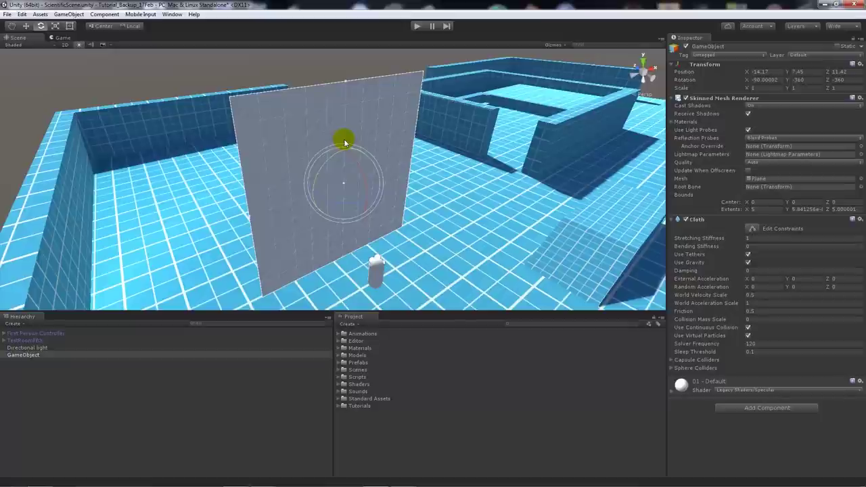
pyautogui.click(753, 230)
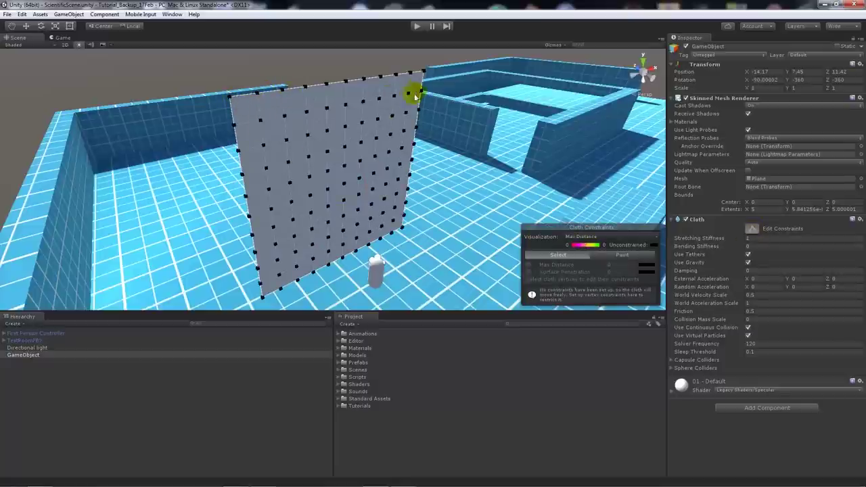
# - Paint Max Distance 0.2 onto every vertex along the cloth's top edge
pyautogui.click(633, 255)
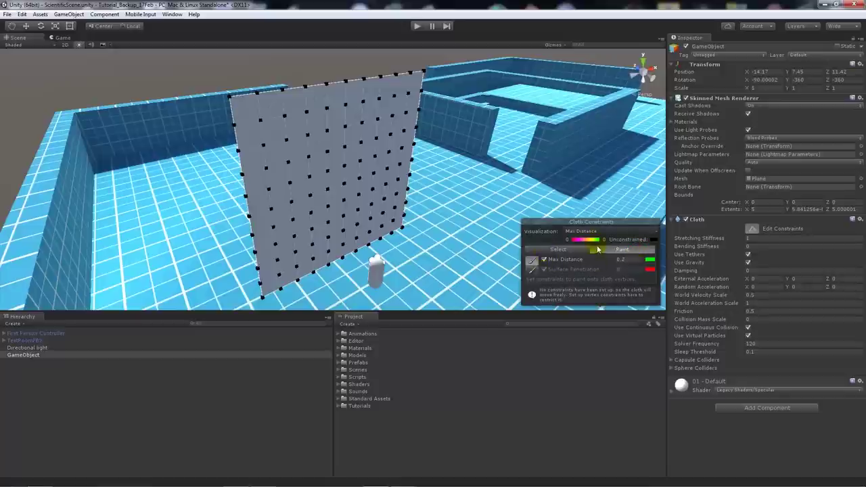
pyautogui.click(230, 93)
pyautogui.click(258, 95)
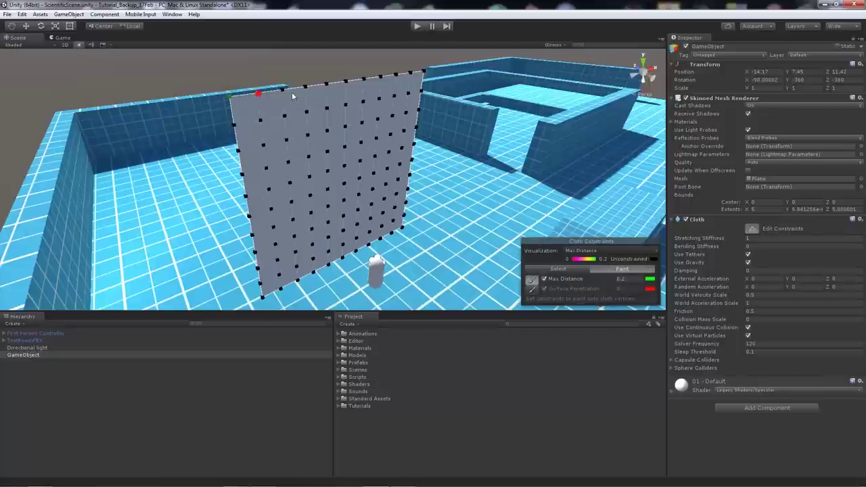
pyautogui.moveTo(285, 92)
pyautogui.mouseDown()
pyautogui.moveTo(357, 89)
pyautogui.moveTo(371, 201)
pyautogui.moveTo(373, 190)
pyautogui.mouseUp()
pyautogui.click(349, 187)
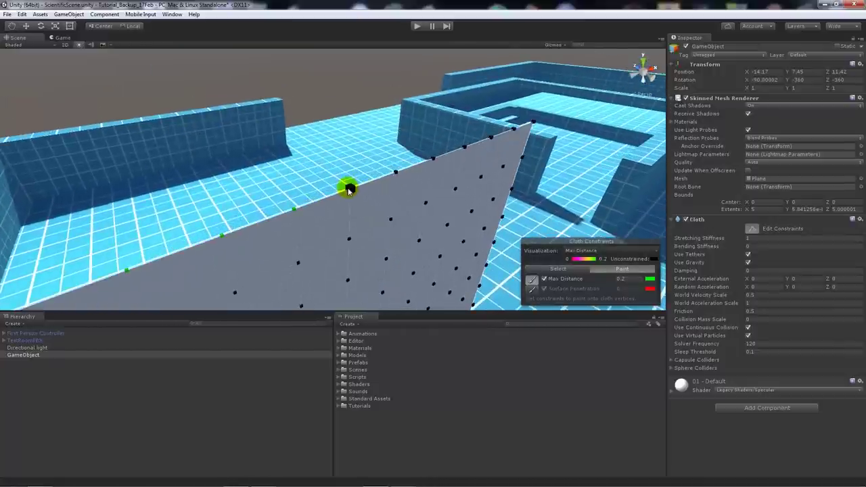
pyautogui.click(396, 173)
pyautogui.click(434, 160)
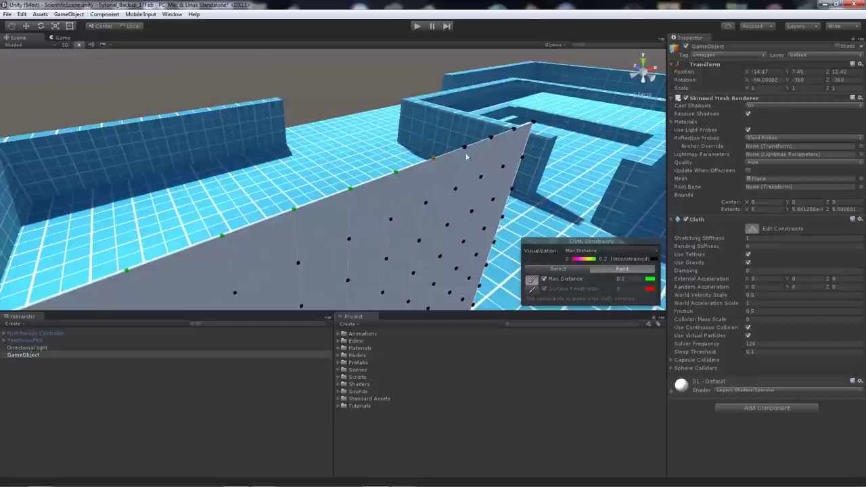
pyautogui.click(465, 148)
pyautogui.click(492, 137)
pyautogui.click(513, 128)
# - Check the pinned top edge from another angle and turn off Edit Constraints
pyautogui.moveTo(472, 169)
pyautogui.keyDown('alt'); pyautogui.mouseDown()
pyautogui.moveTo(449, 191)
pyautogui.moveTo(449, 213)
pyautogui.mouseUp(); pyautogui.keyUp('alt')
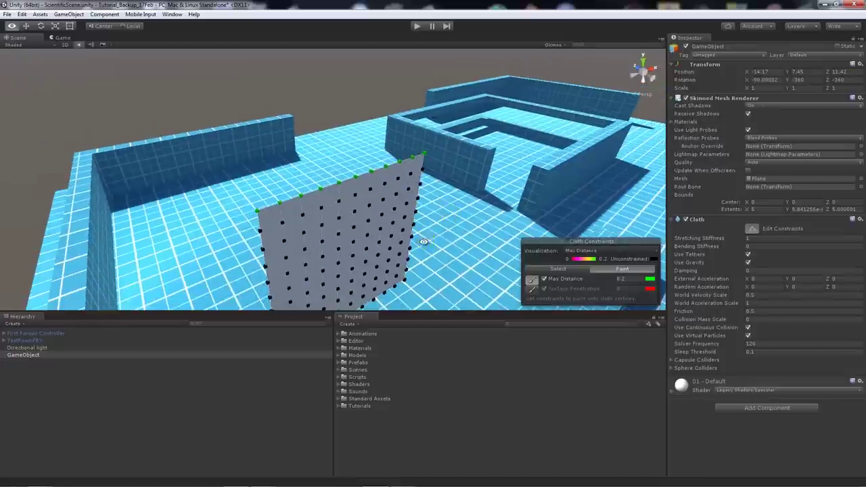
pyautogui.keyDown('alt'); pyautogui.moveTo(427, 242); pyautogui.dragTo(397, 170); pyautogui.keyUp('alt')
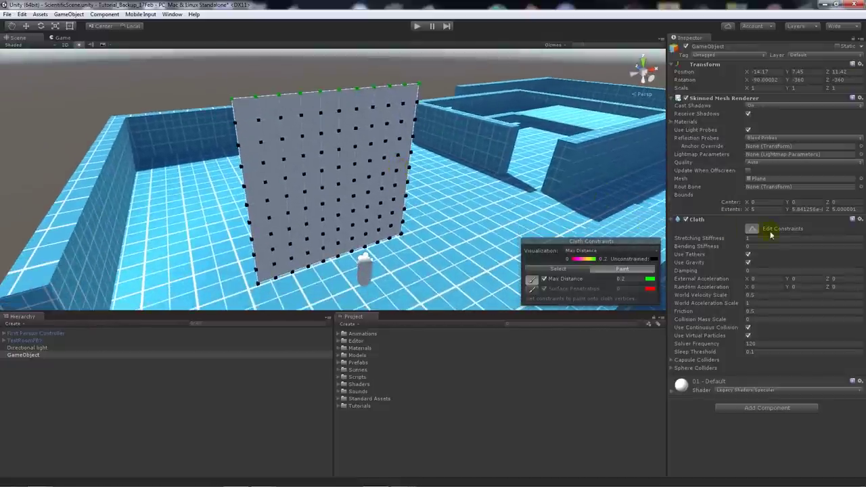
pyautogui.click(756, 230)
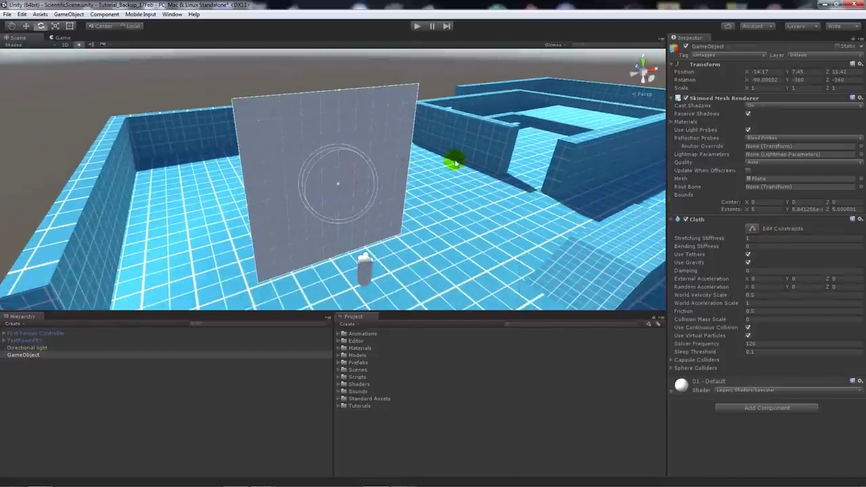
pyautogui.click(753, 230)
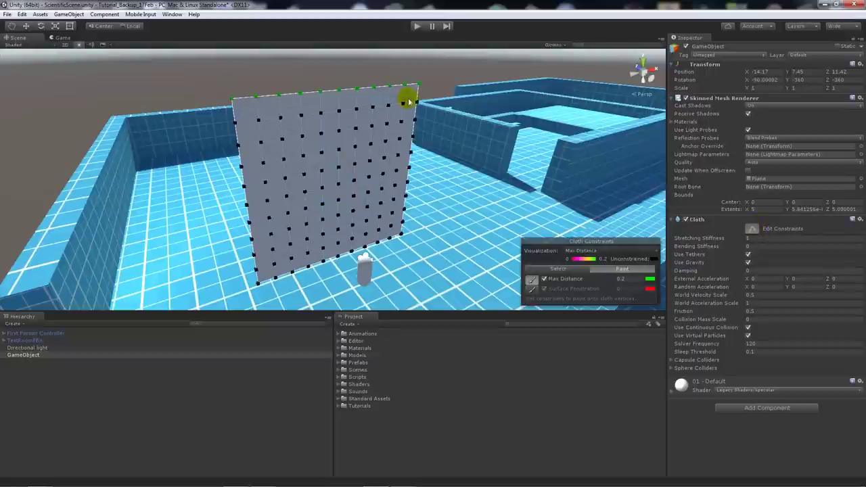
pyautogui.click(753, 230)
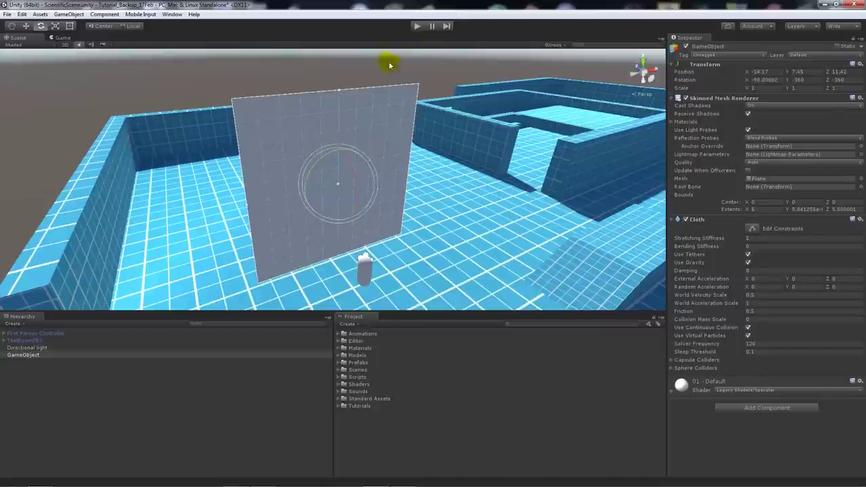
pyautogui.click(417, 26)
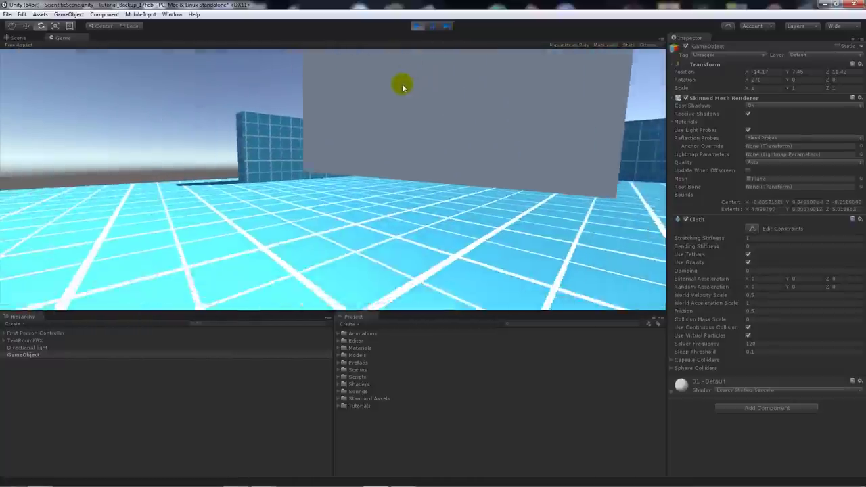
pyautogui.press('w')
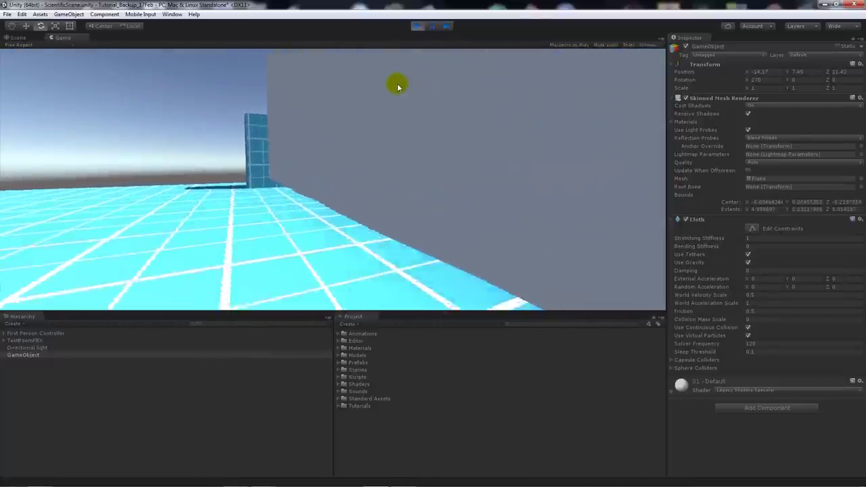
pyautogui.press('w')
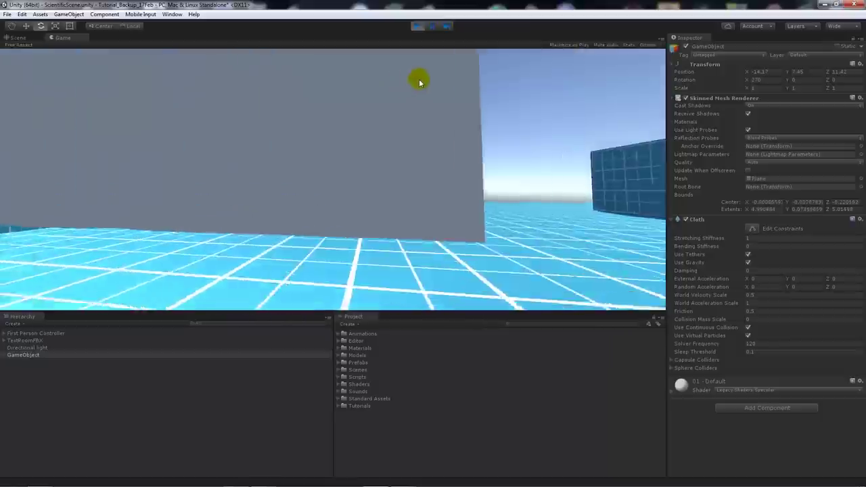
pyautogui.press('s')
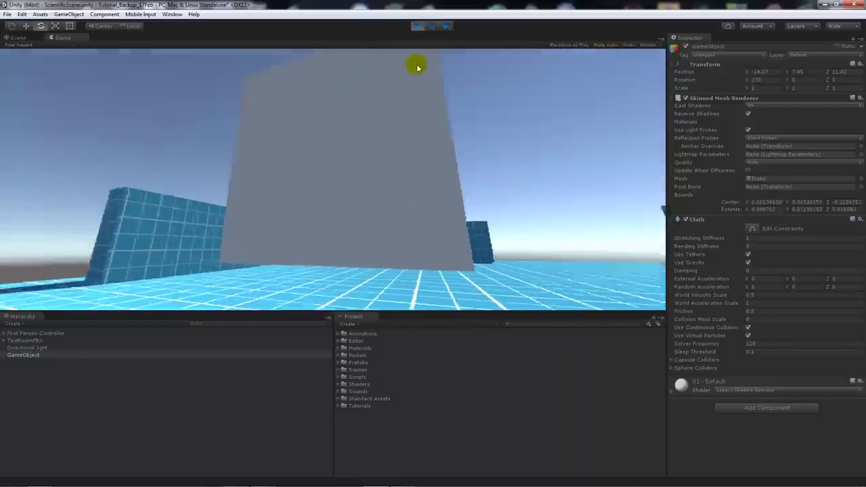
pyautogui.click(417, 26)
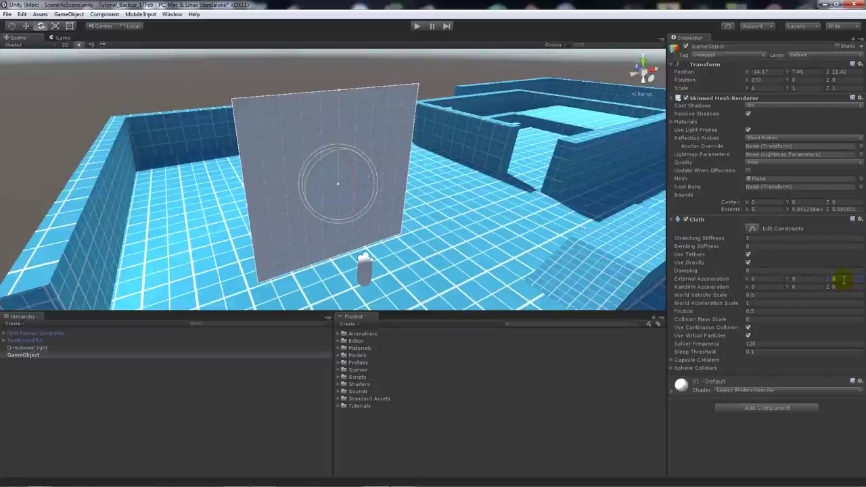
# - Play-test the cloth billowing with External Acceleration Z 0.5, walking the player back, then stop
pyautogui.click(417, 26)
pyautogui.click(398, 92)
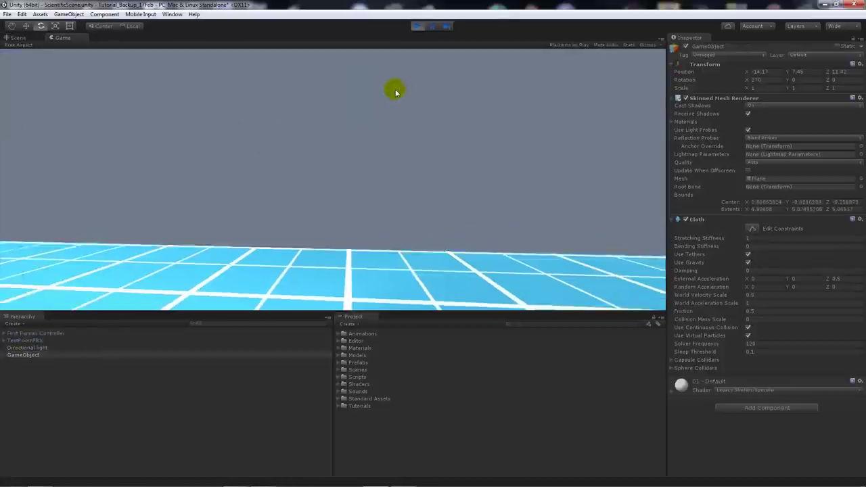
pyautogui.press('s')
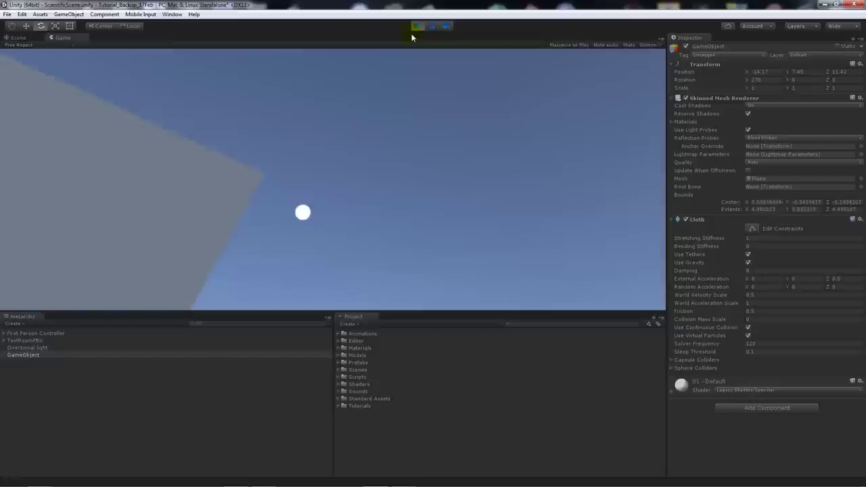
pyautogui.click(416, 26)
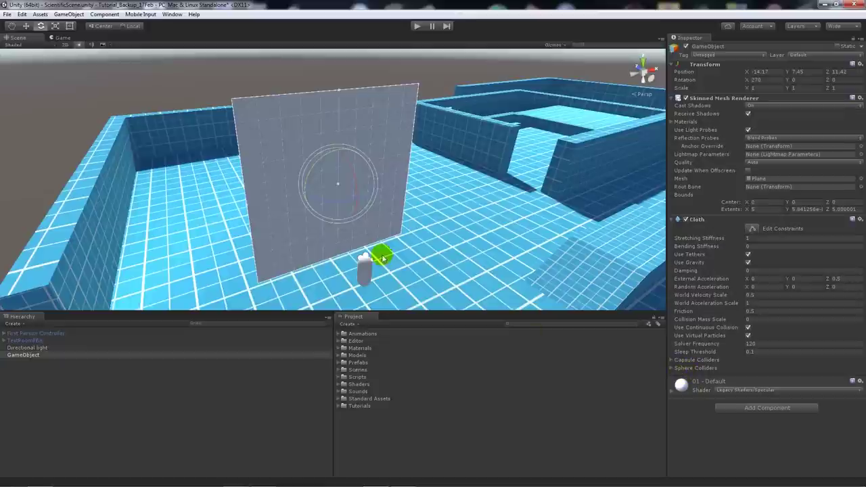
pyautogui.click(49, 335)
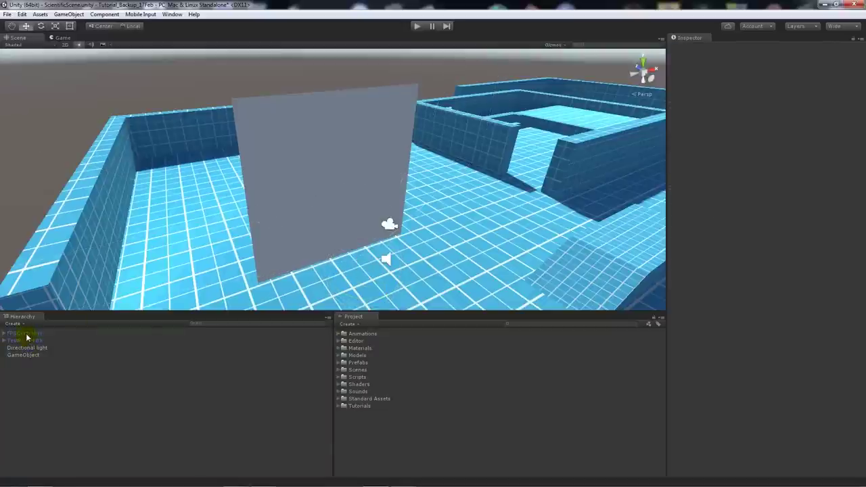
# - Select the FPSController, expand it to show FirstPersonCharacter, and reselect the cloth plane
pyautogui.click(25, 334)
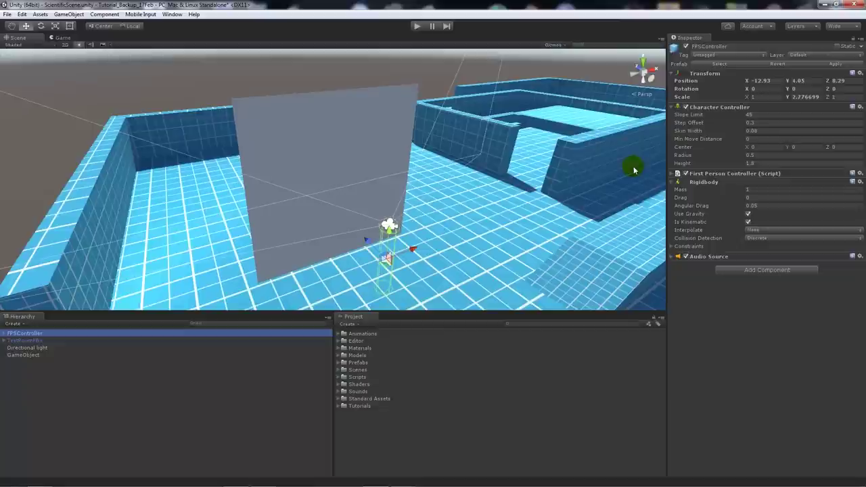
pyautogui.press('Right')
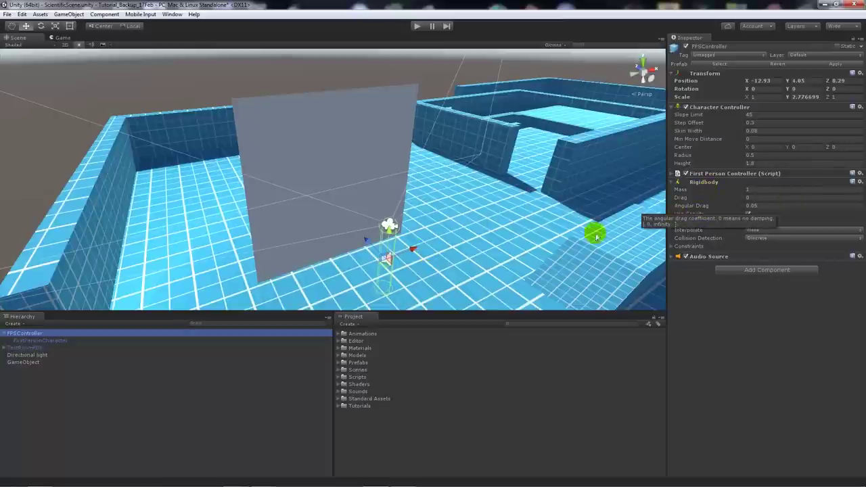
pyautogui.click(315, 152)
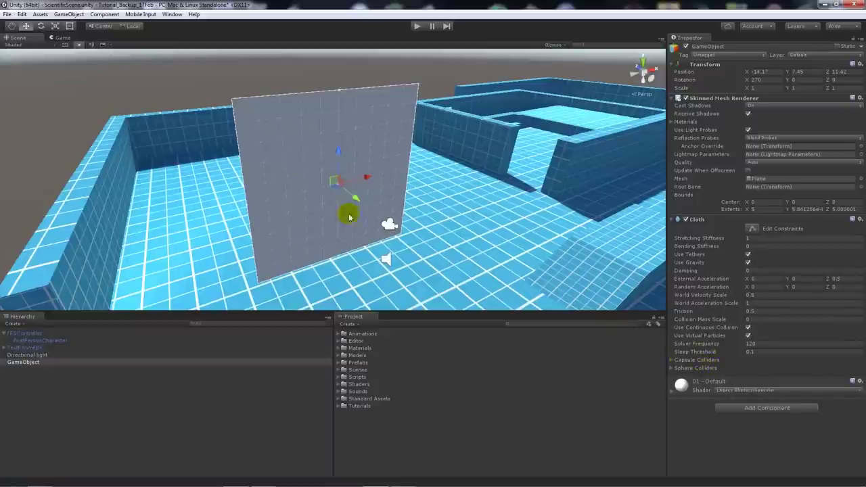
# - Expand the cloth's Capsule Colliders list and set its Size to 1
pyautogui.click(671, 360)
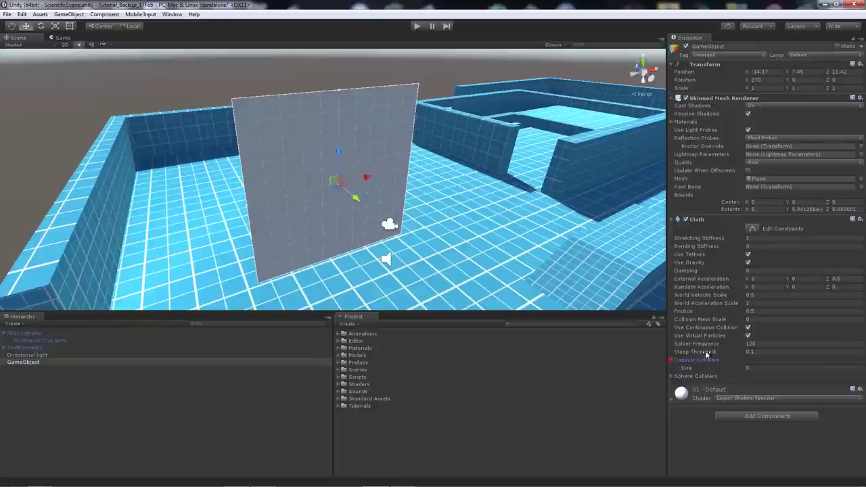
pyautogui.click(761, 368)
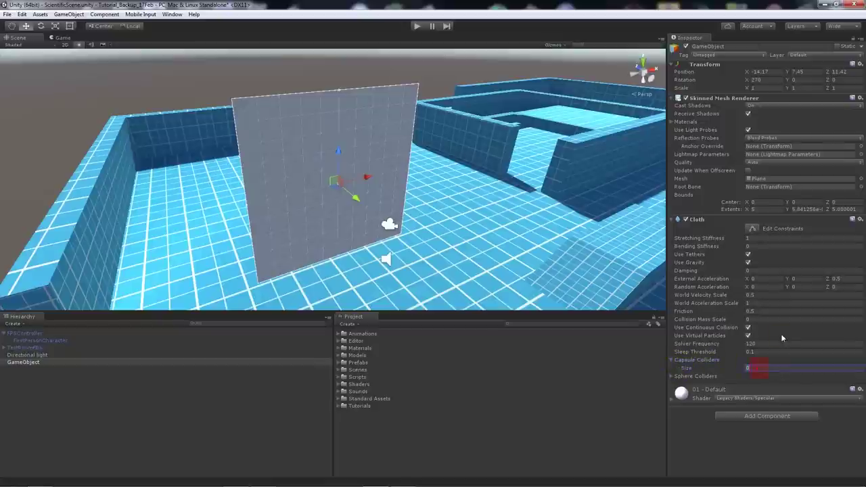
pyautogui.press('Return')
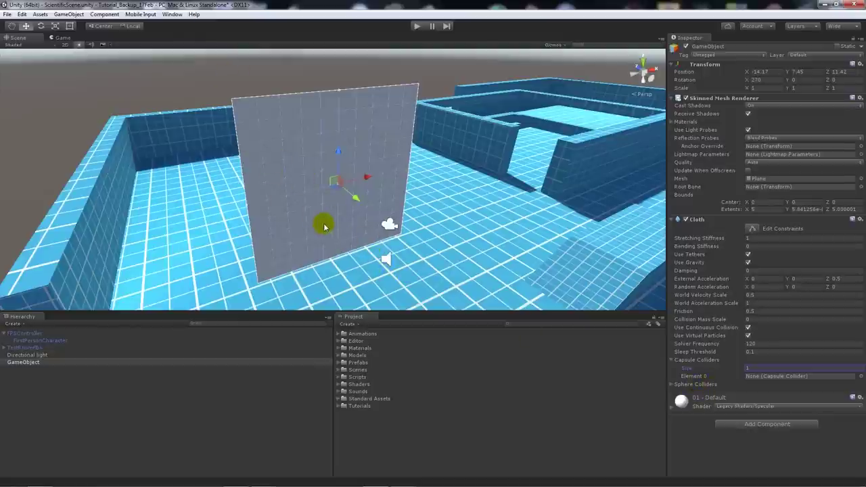
pyautogui.click(25, 333)
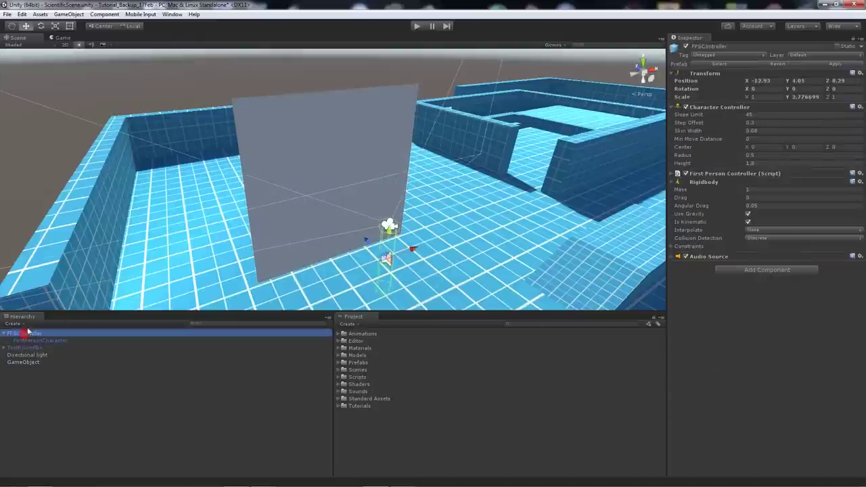
# - Add a Capsule Collider to the FPSController with height 1.67 and a slightly raised centre
pyautogui.click(112, 16)
pyautogui.moveTo(142, 55)
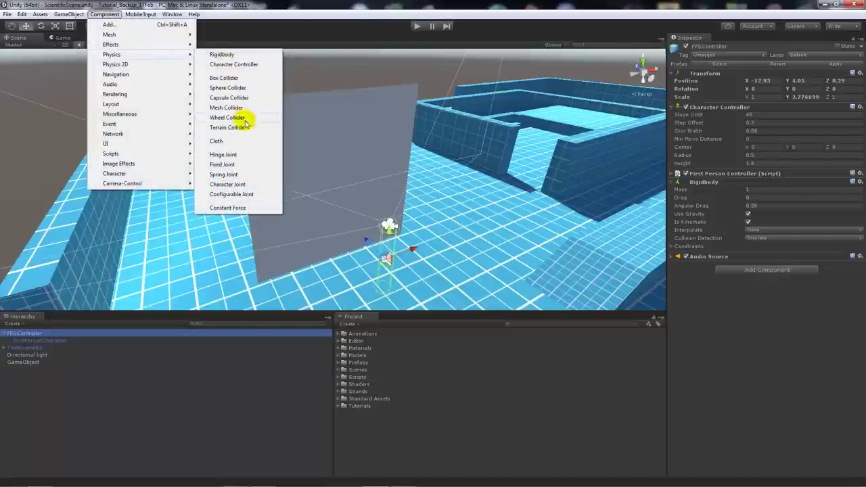
pyautogui.click(230, 98)
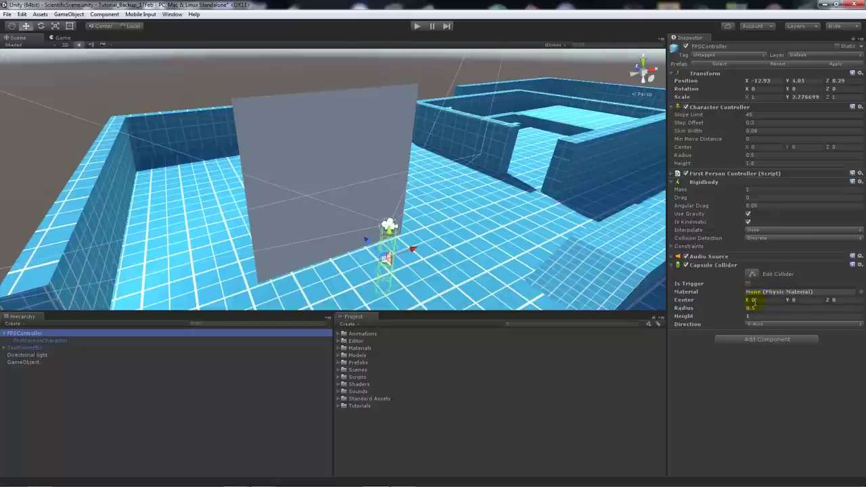
pyautogui.moveTo(787, 302)
pyautogui.mouseDown()
pyautogui.moveTo(804, 301)
pyautogui.moveTo(790, 302)
pyautogui.mouseUp()
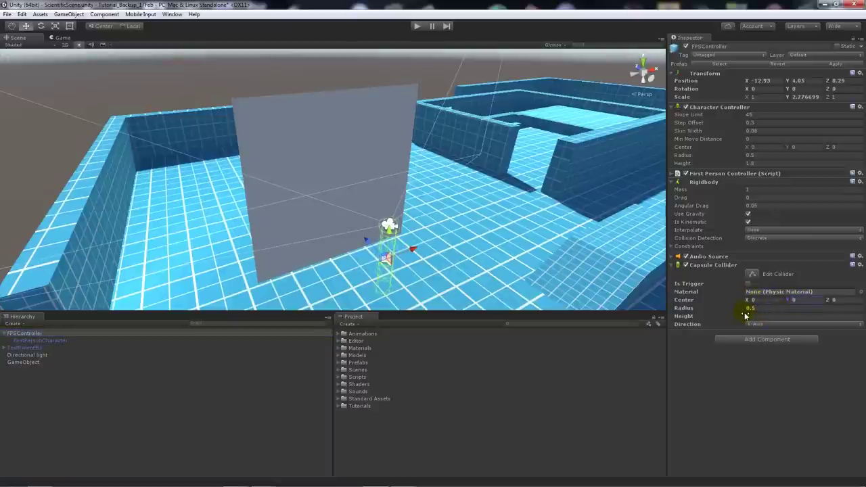
pyautogui.moveTo(746, 318); pyautogui.dragTo(754, 319)
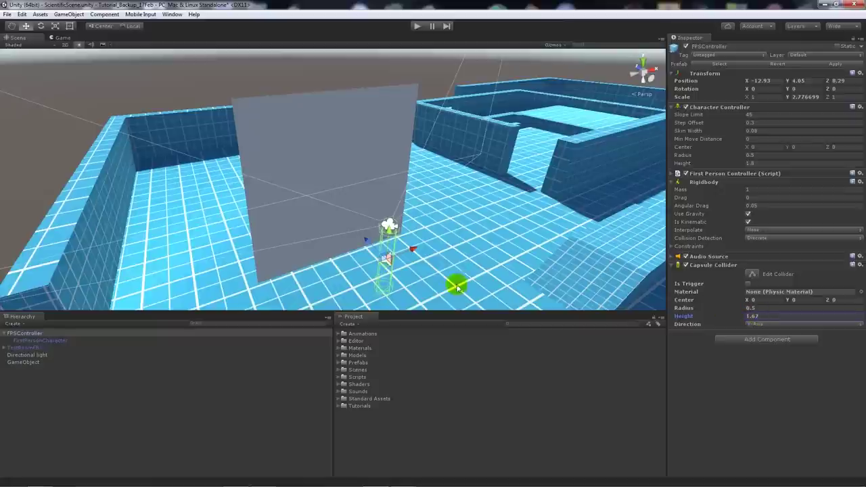
pyautogui.click(329, 165)
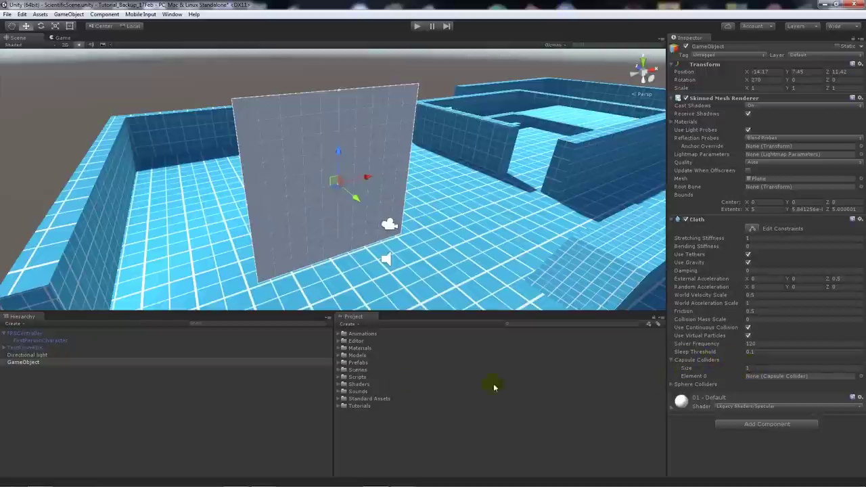
# - Assign FPSController as the cloth's Capsule Colliders Element 0, then push the character into the cloth during Play
pyautogui.moveTo(35, 337); pyautogui.dragTo(771, 381)
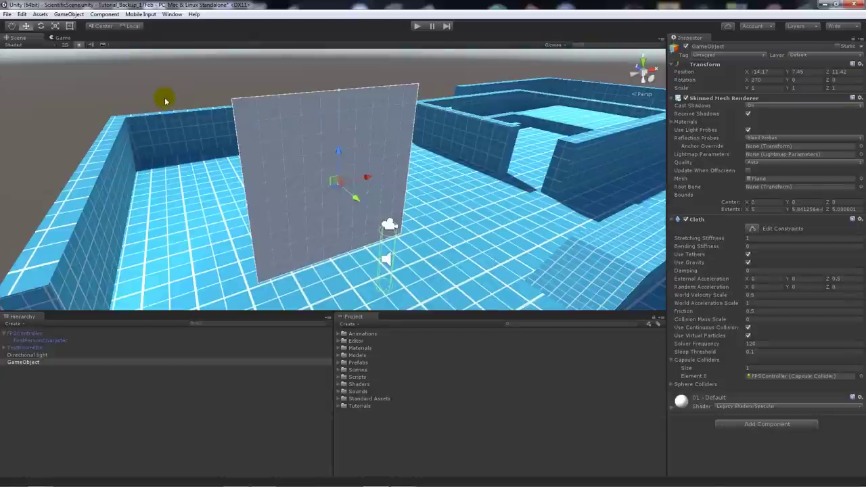
pyautogui.click(417, 25)
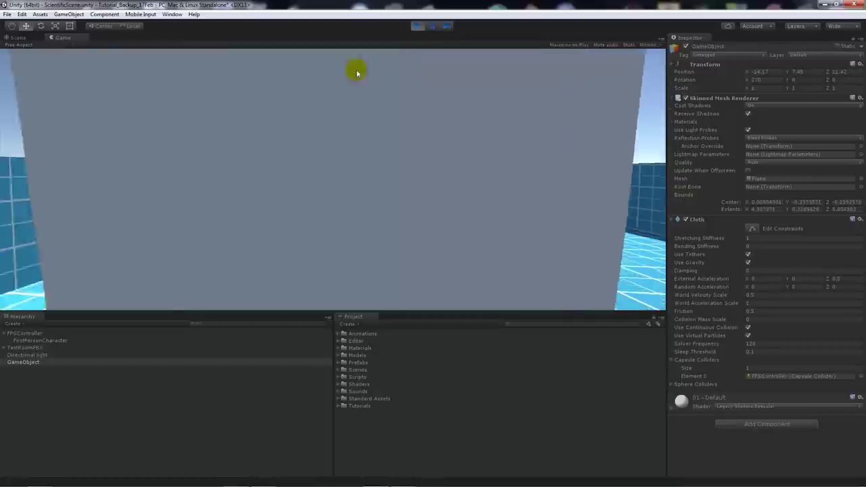
pyautogui.click(19, 37)
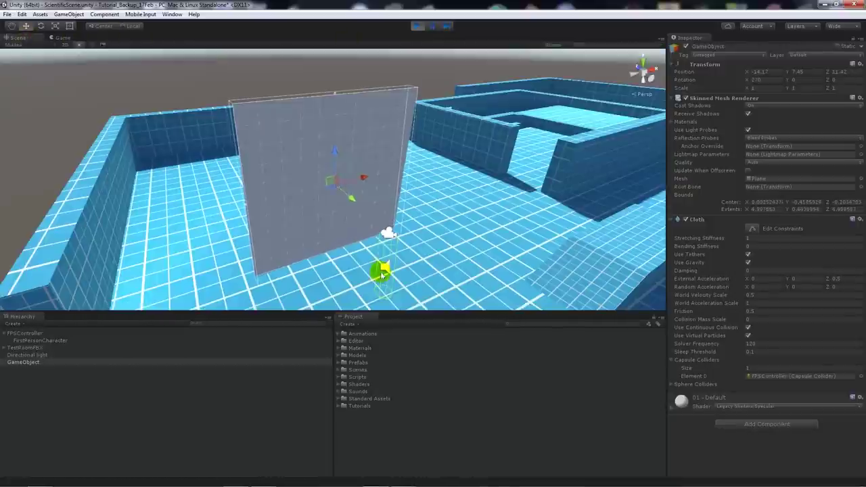
pyautogui.click(24, 333)
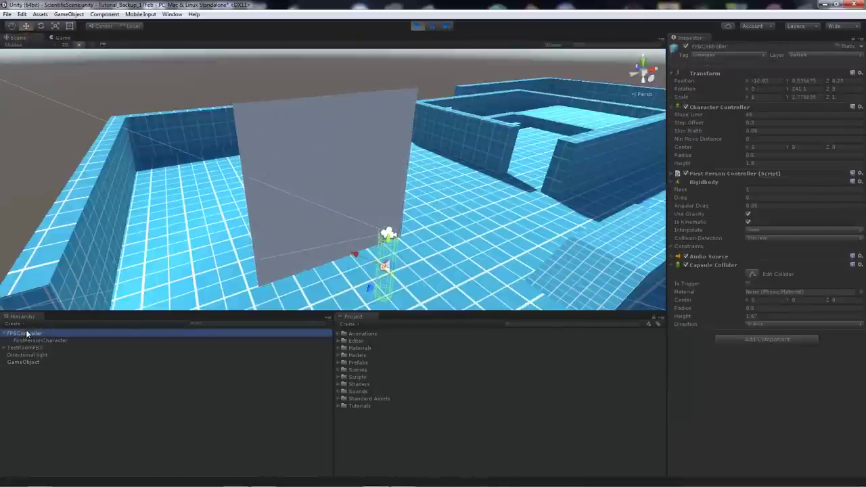
pyautogui.click(397, 279)
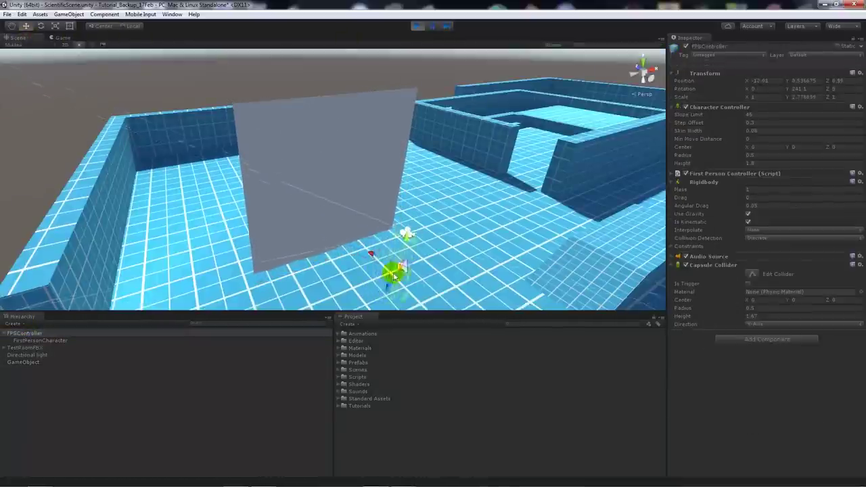
pyautogui.moveTo(397, 278); pyautogui.dragTo(452, 242)
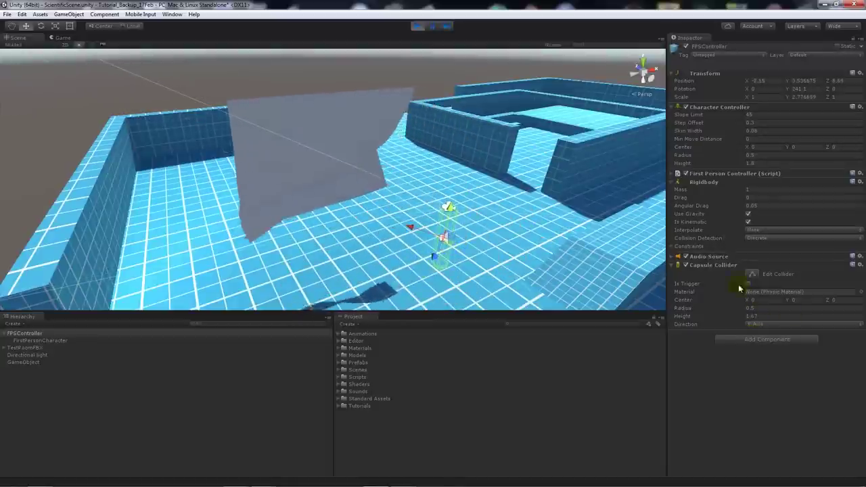
pyautogui.moveTo(447, 238); pyautogui.dragTo(391, 258)
pyautogui.click(417, 26)
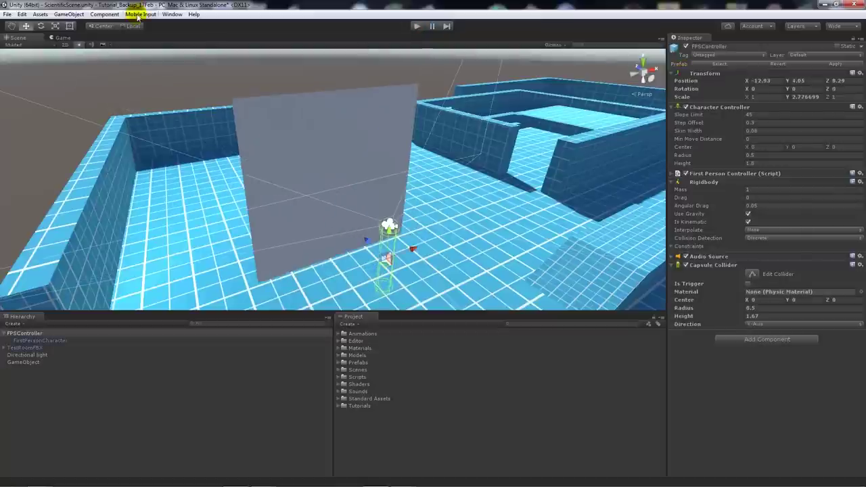
# - Create a 3D Sphere and place it on the floor beside the cloth
pyautogui.click(71, 13)
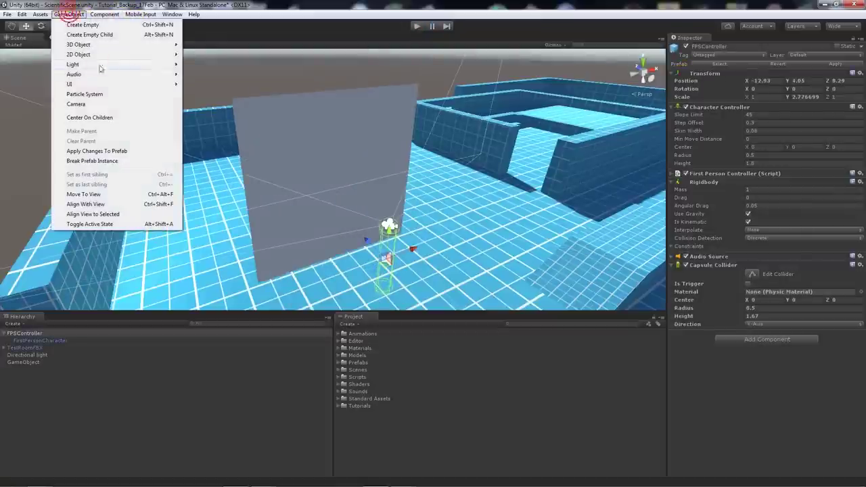
pyautogui.moveTo(88, 45)
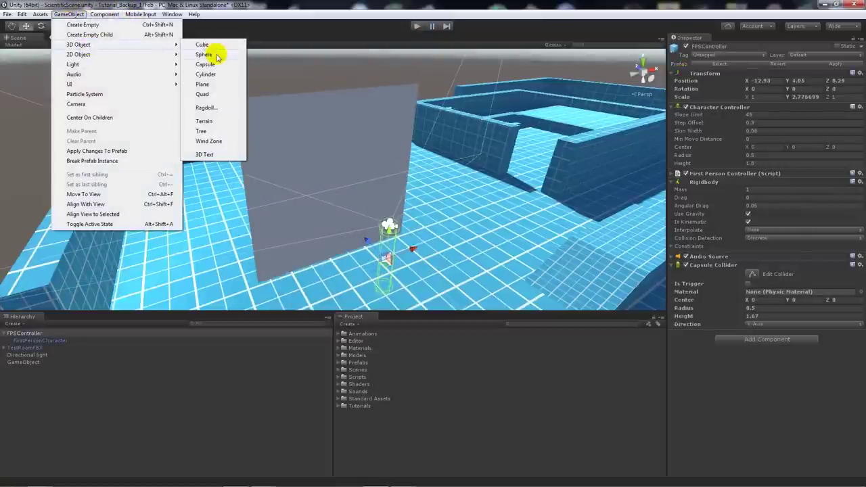
pyautogui.click(218, 55)
pyautogui.moveTo(331, 184); pyautogui.dragTo(351, 272)
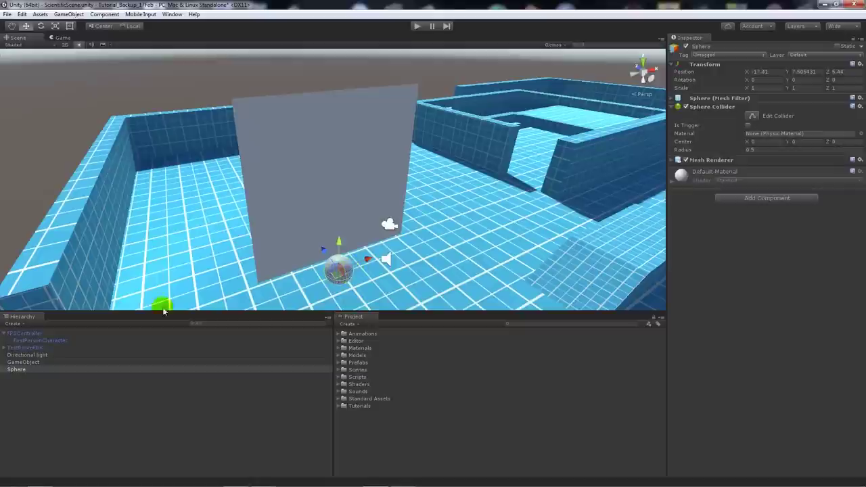
# - Set the cloth's Sphere Colliders size to 1 with Sphere as First, and start Play
pyautogui.click(378, 159)
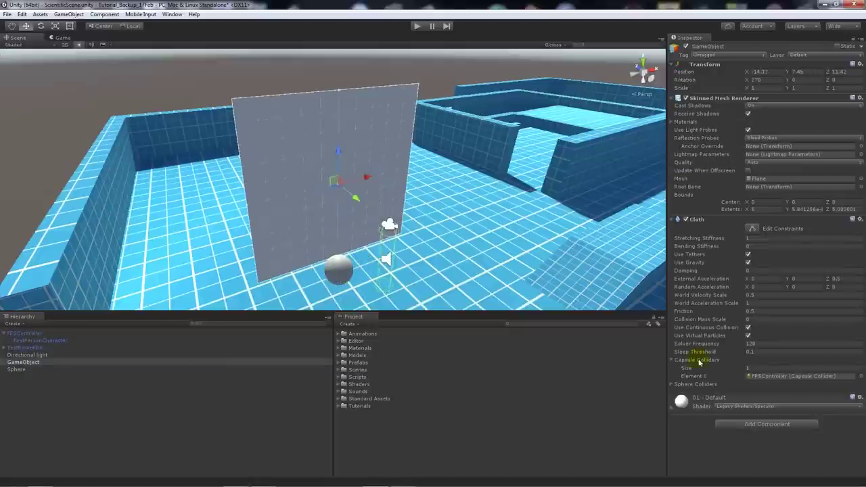
pyautogui.click(673, 385)
pyautogui.click(763, 394)
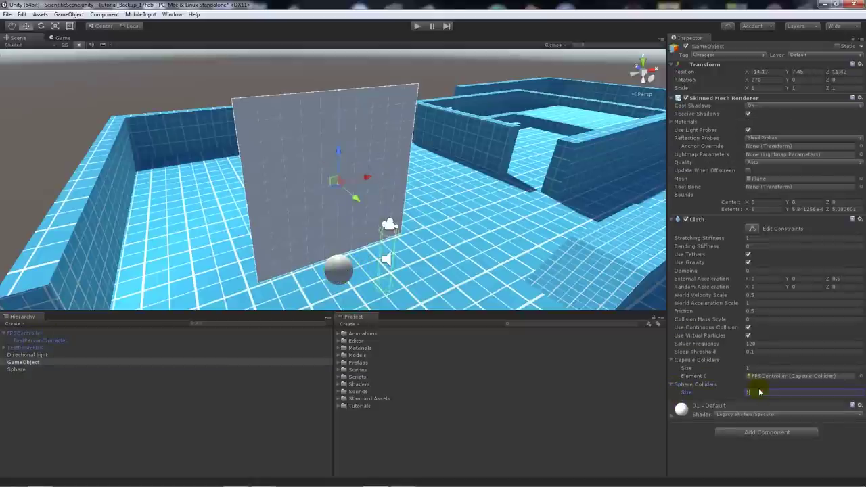
pyautogui.write('1')
pyautogui.press('Return')
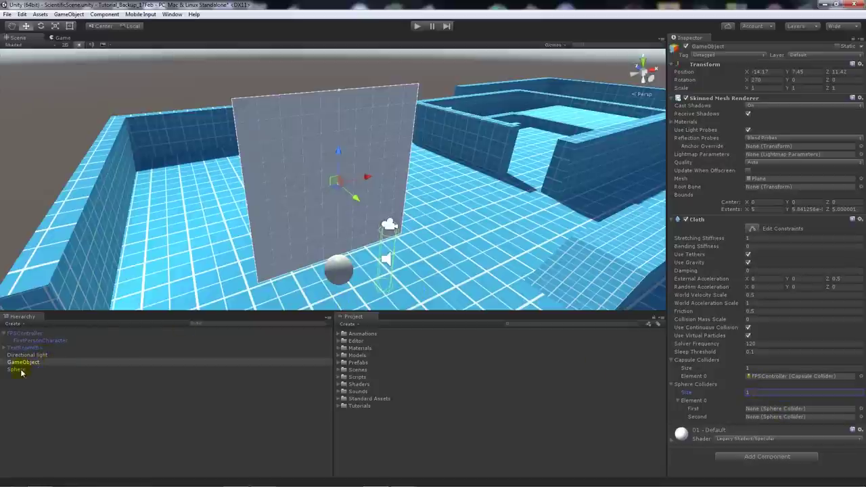
pyautogui.moveTo(21, 373); pyautogui.dragTo(775, 409)
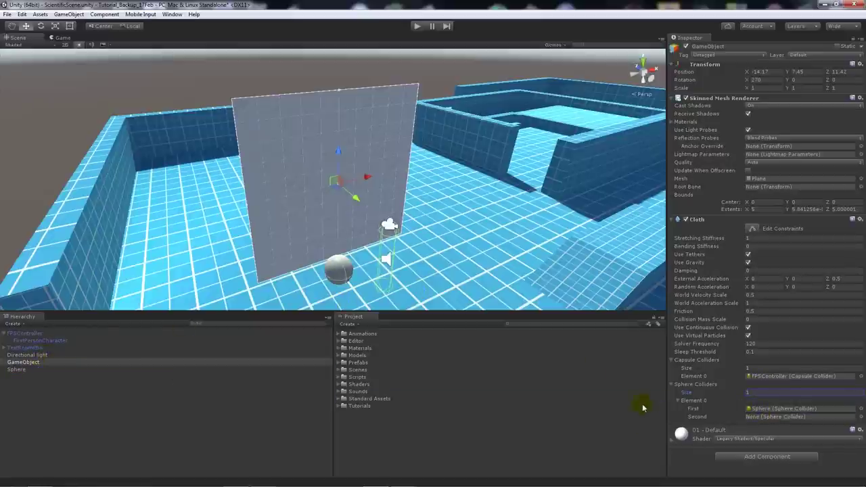
pyautogui.click(417, 26)
# - In the Scene view during Play, drag the Sphere up into the cloth, then stop, rerun briefly and stop
pyautogui.click(61, 37)
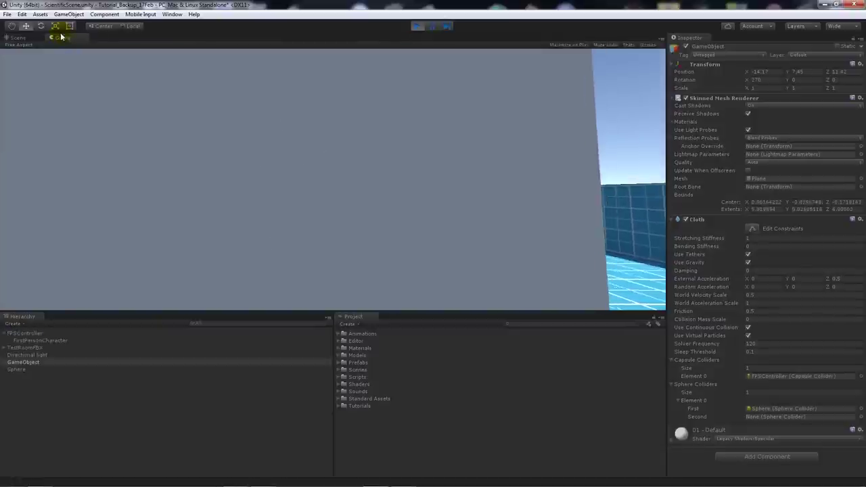
pyautogui.click(18, 37)
pyautogui.click(339, 274)
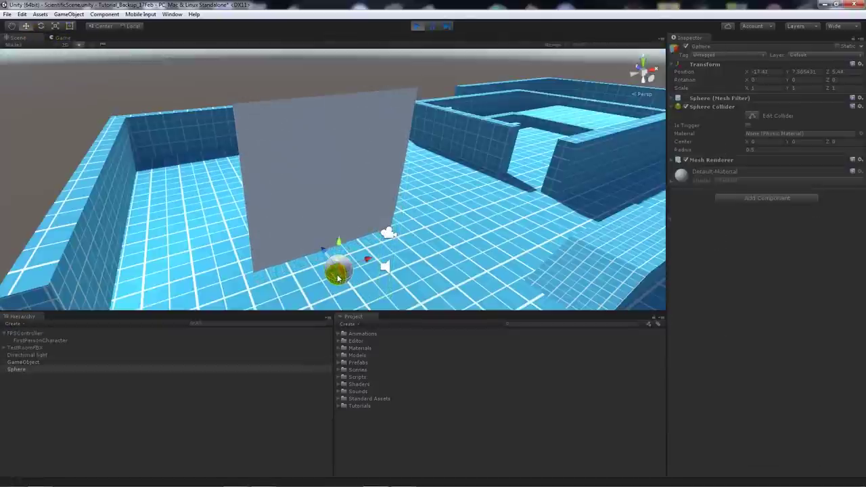
pyautogui.moveTo(338, 278); pyautogui.dragTo(314, 126)
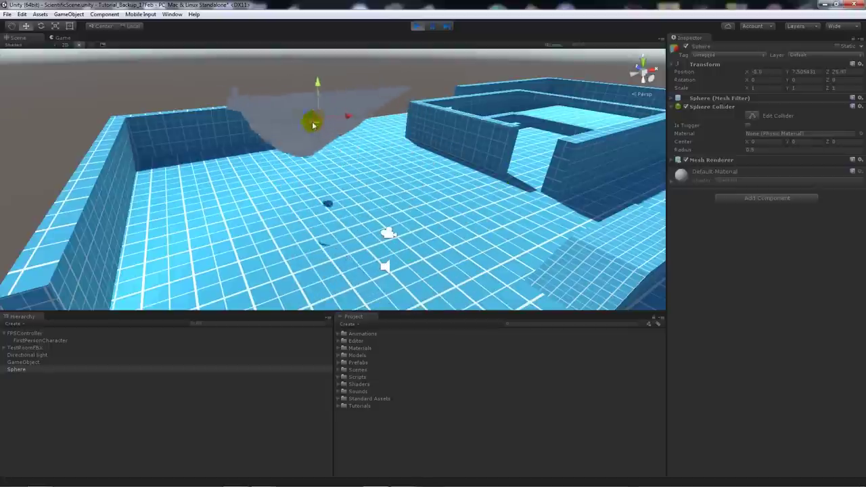
pyautogui.click(417, 26)
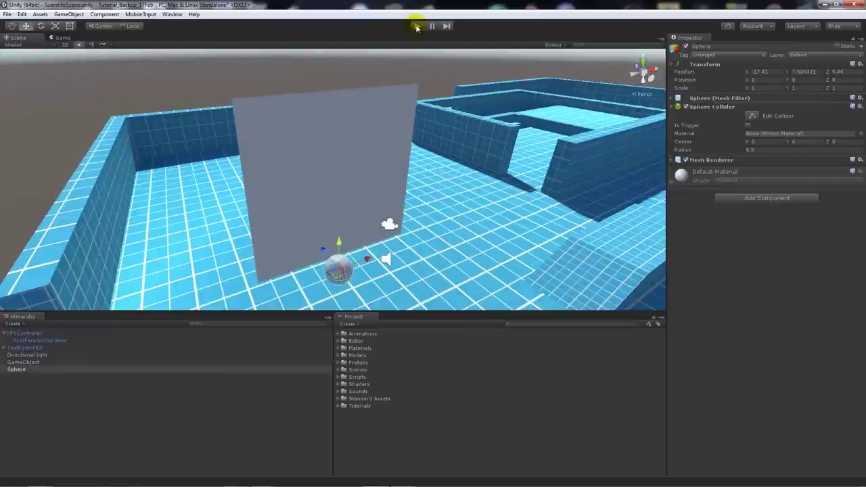
pyautogui.click(418, 26)
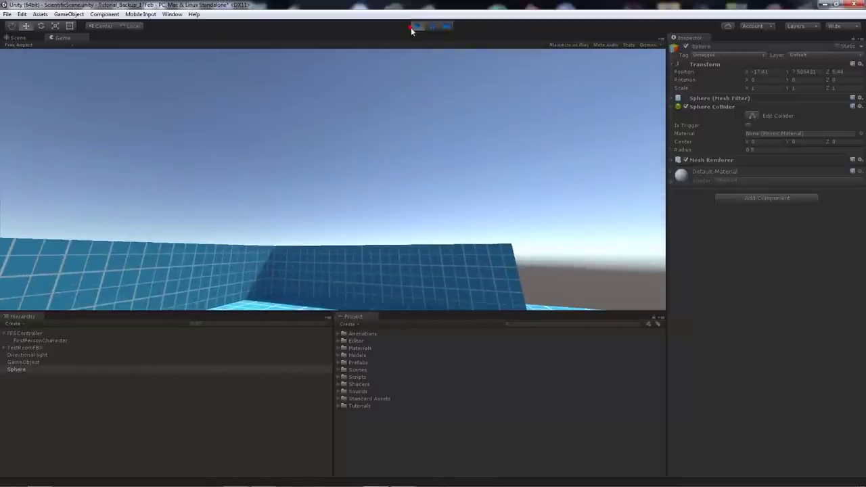
pyautogui.click(415, 26)
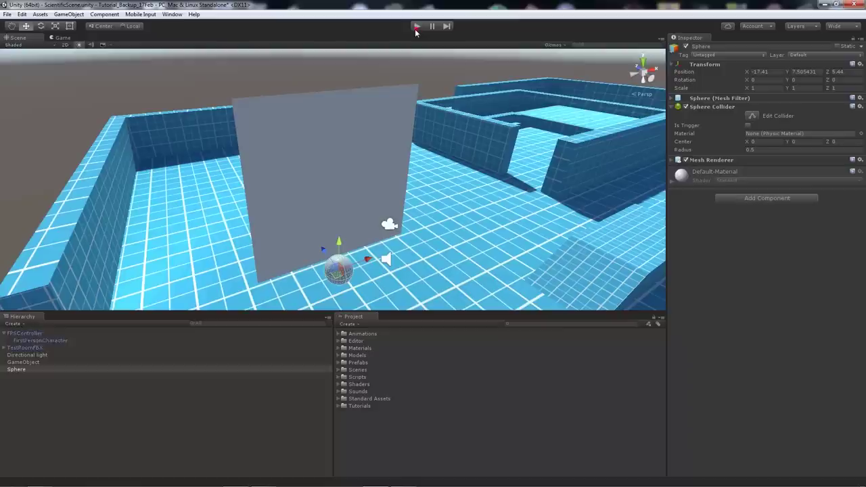